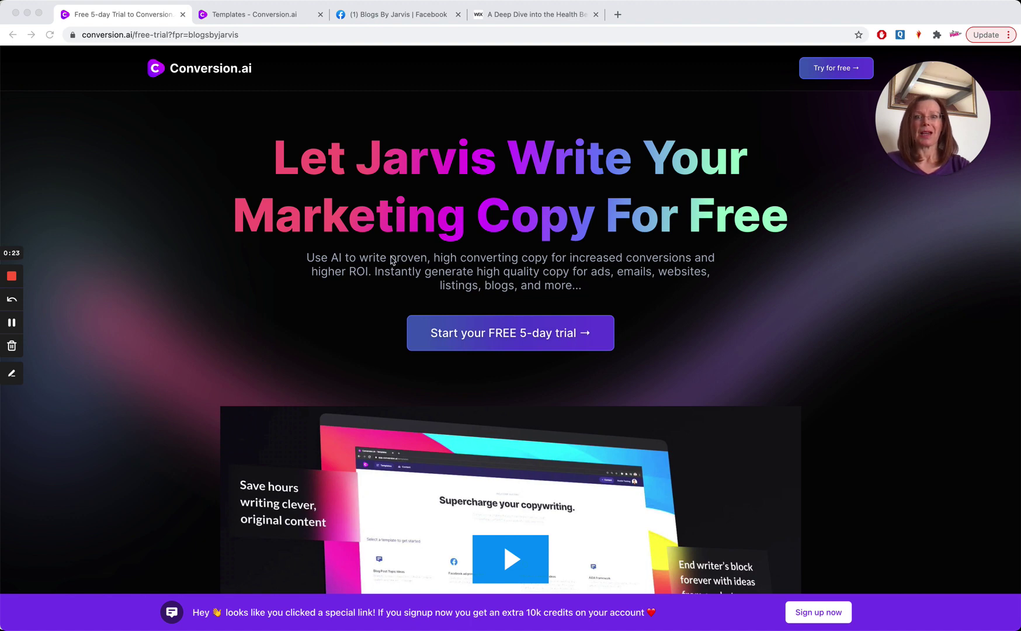
Switch to the Jarvis Templates dashboard and browse through the template gallery.
left_click(266, 16)
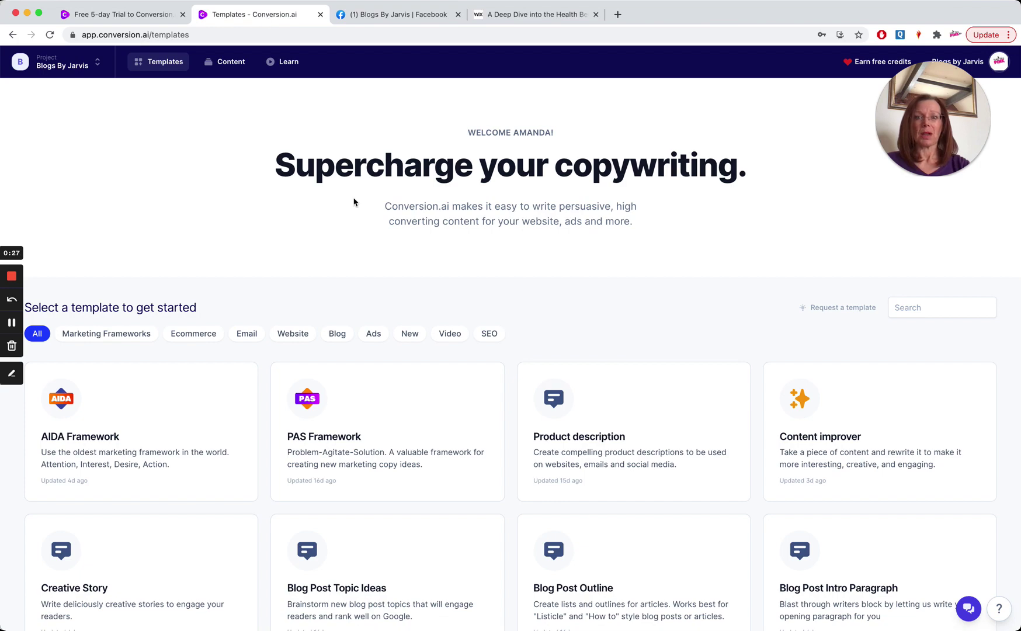
scroll(354, 202, "down", 8)
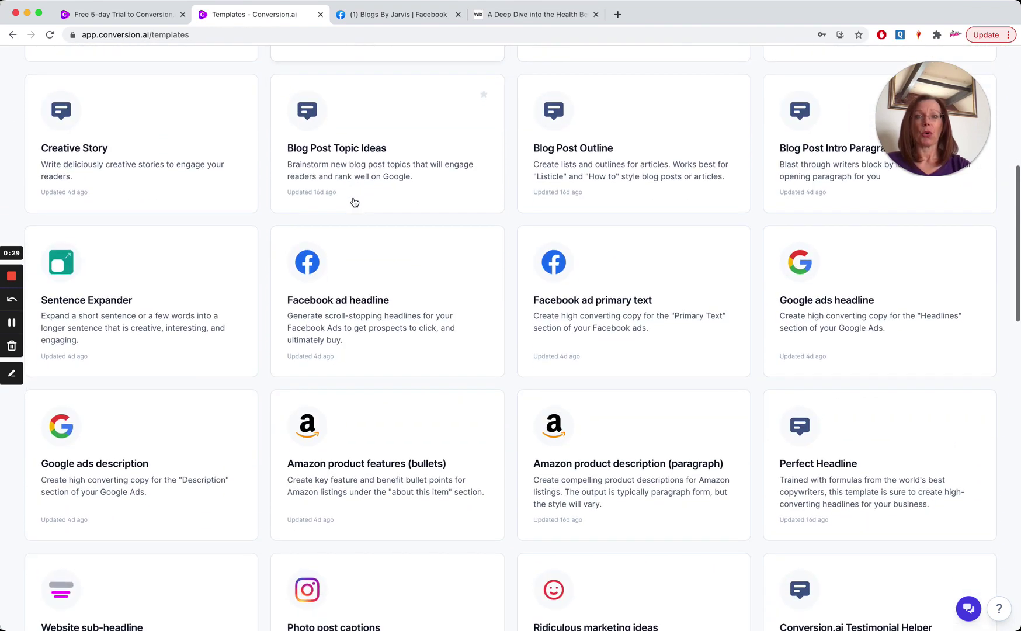
scroll(353, 202, "down", 9)
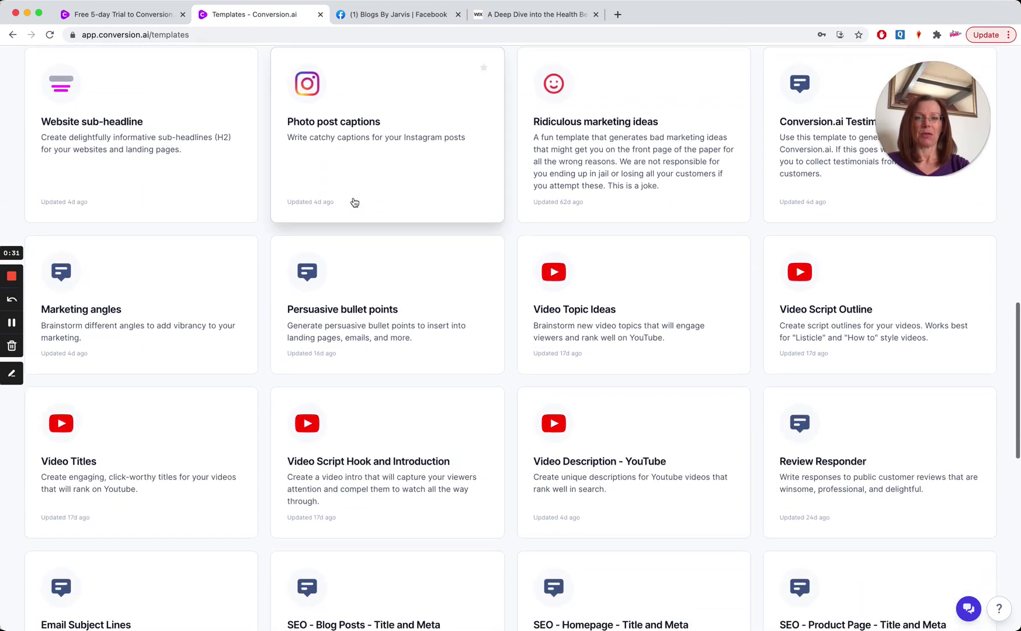
scroll(354, 202, "down", 1)
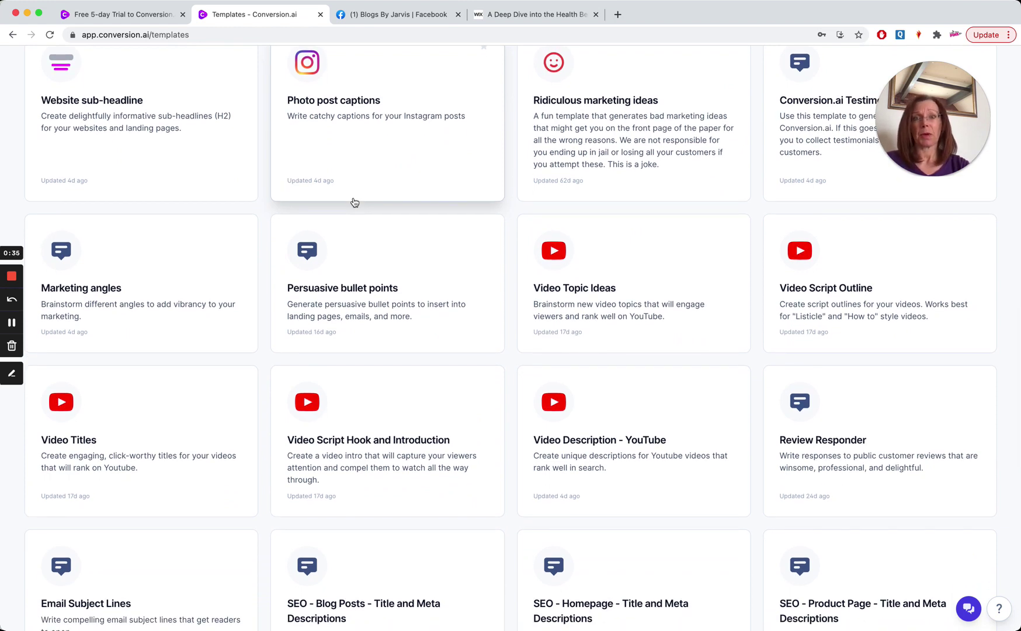
scroll(354, 202, "down", 5)
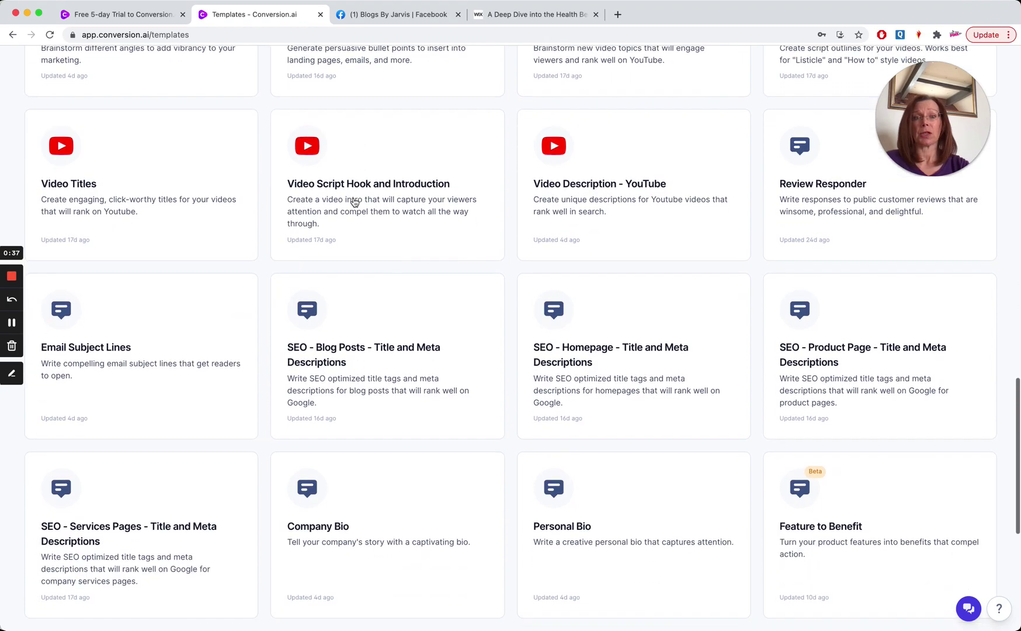
scroll(354, 202, "down", 1)
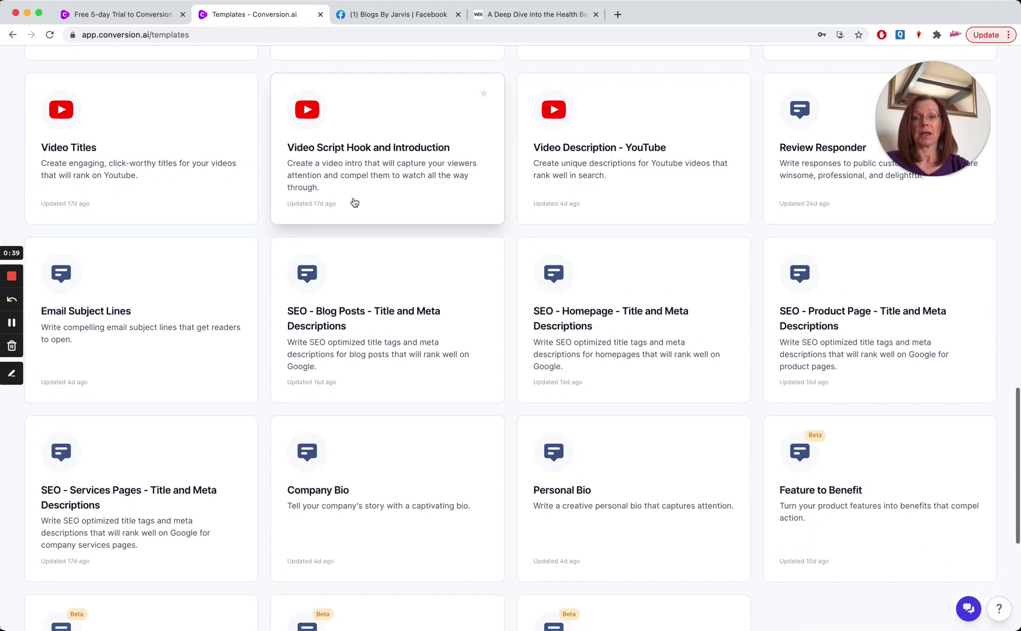
scroll(354, 202, "up", 2)
scroll(353, 202, "up", 20)
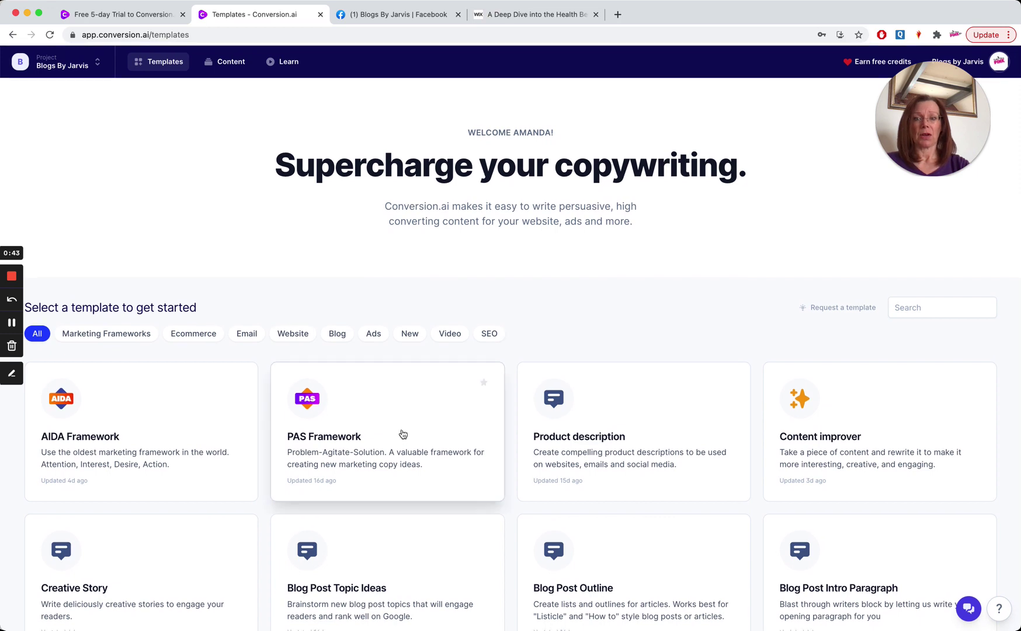
Open the PAS Framework template and set output language to English with 1 output.
left_click(403, 413)
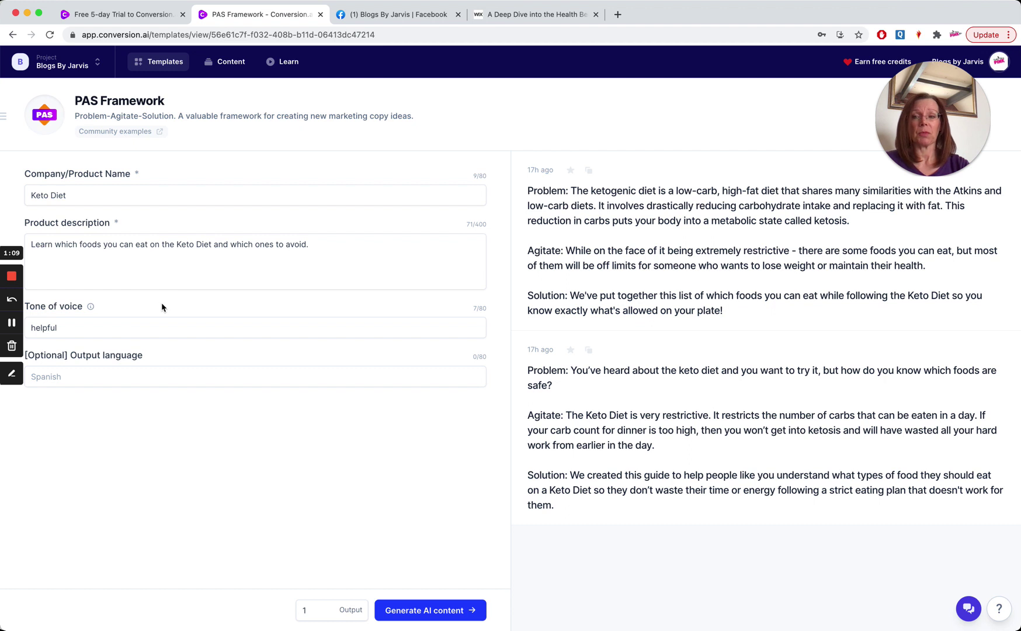
left_click(131, 376)
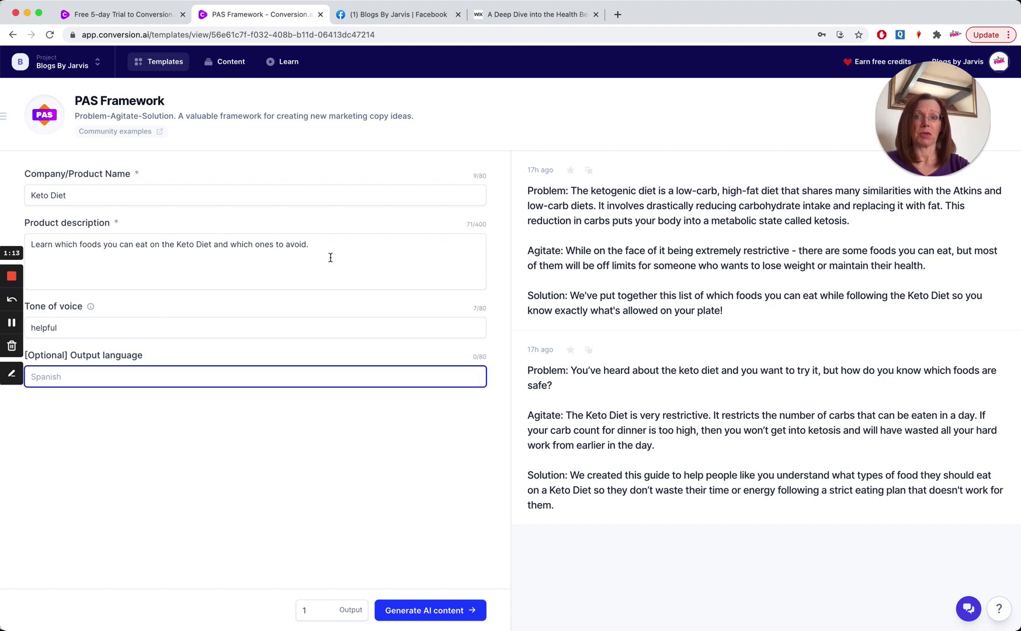
type("En")
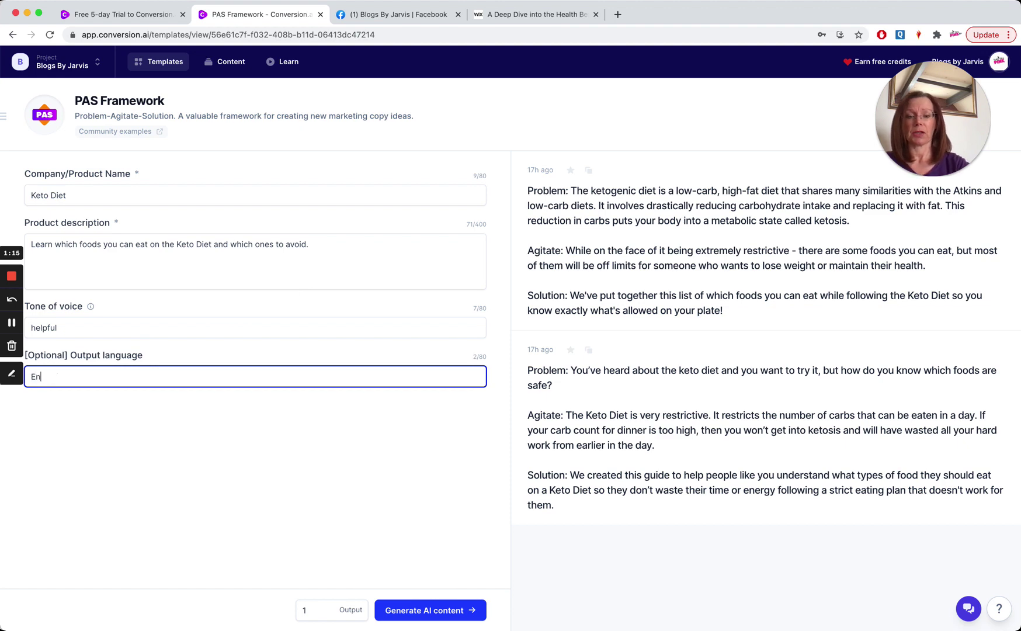
type("glish")
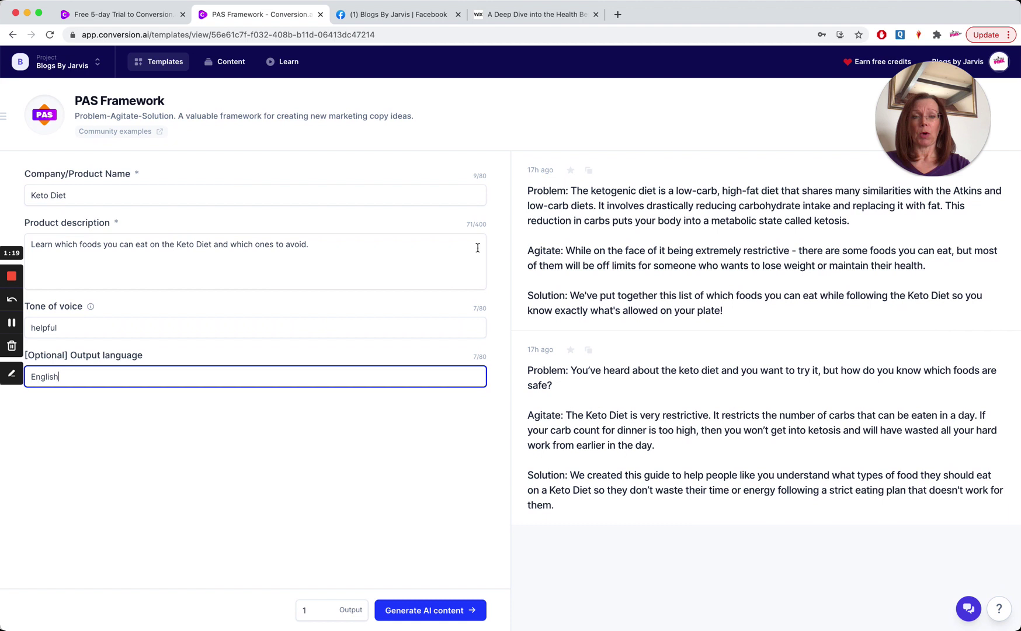
left_click(324, 607)
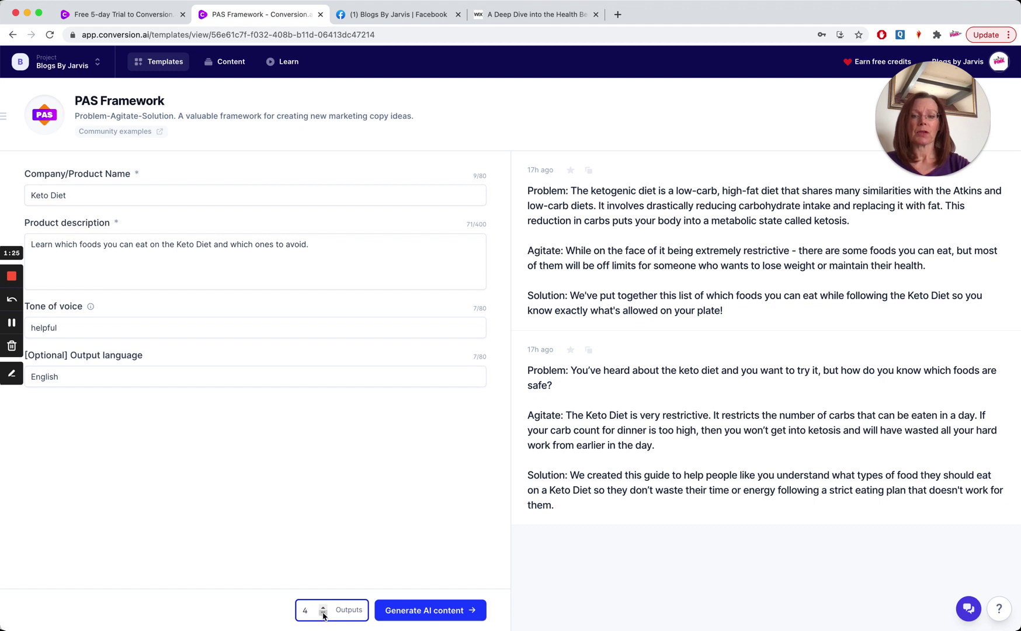
left_click(323, 614)
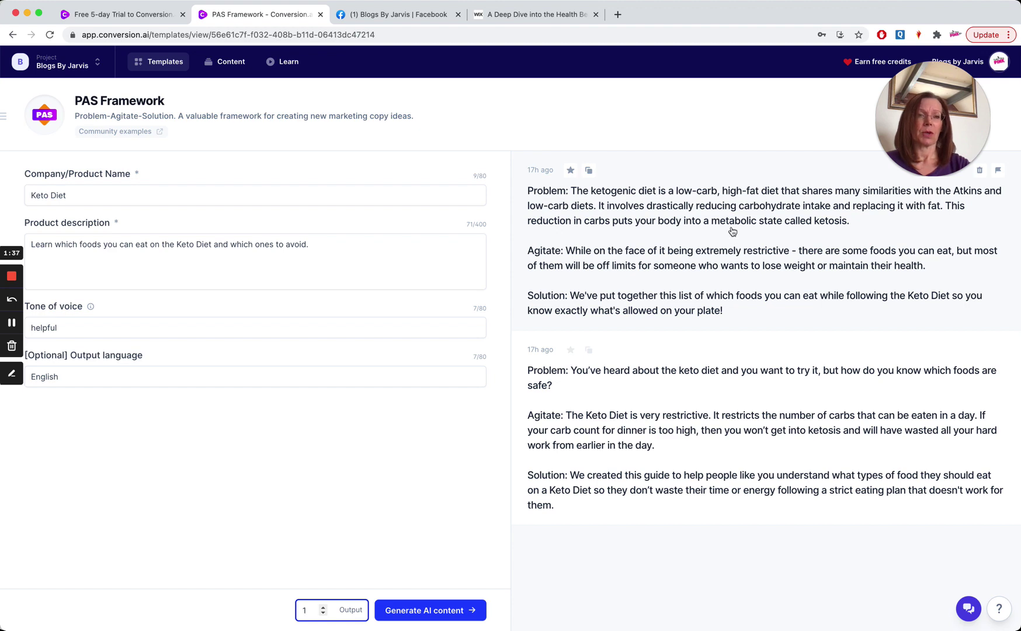
Copy the first keto PAS result and narrow the browser so the note shows beside it.
left_click(744, 231)
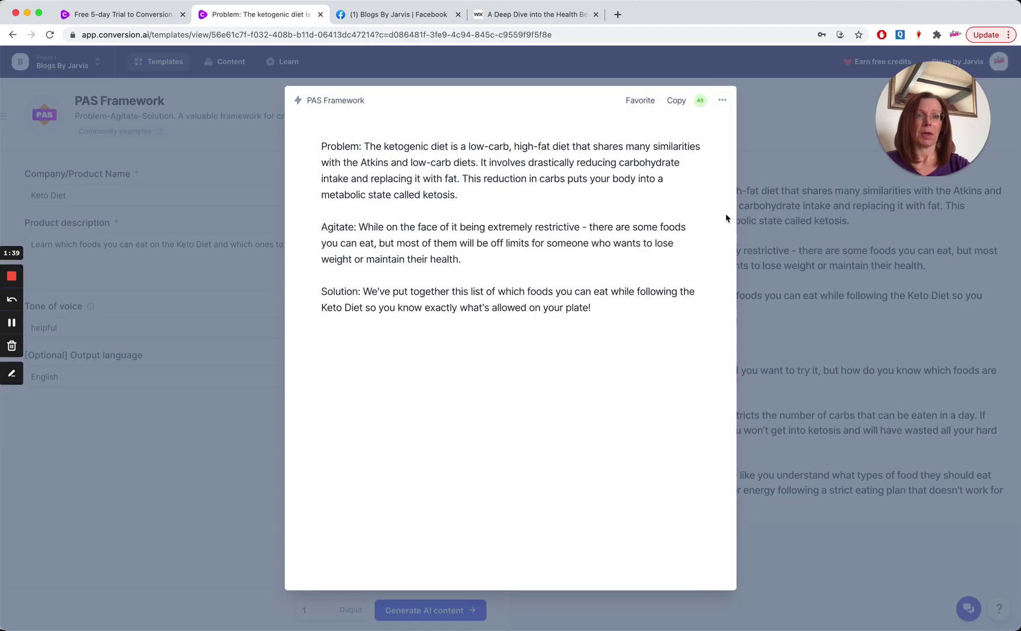
left_click(676, 102)
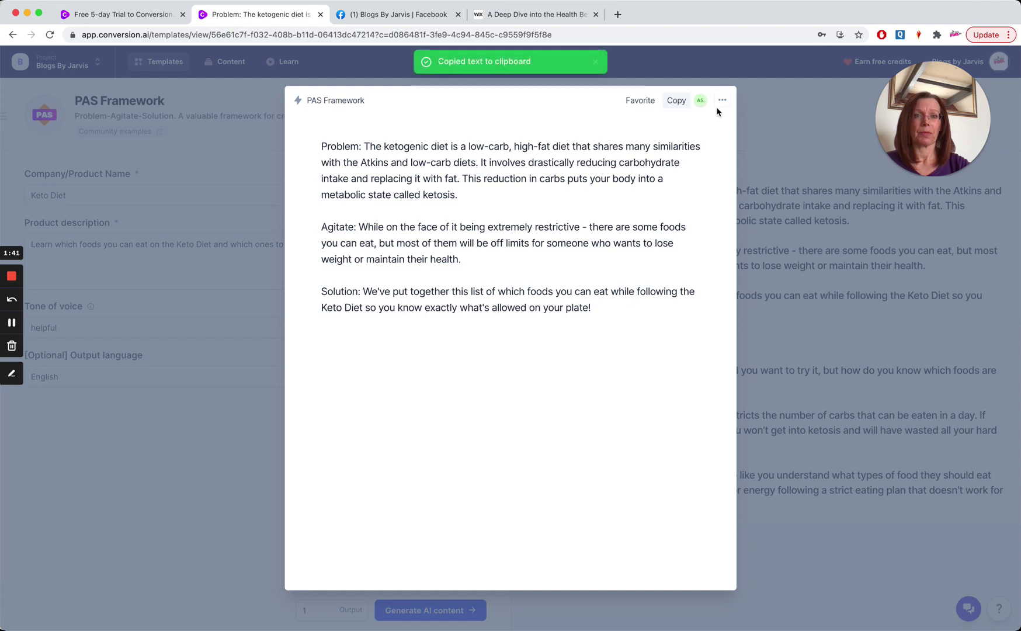
left_click(746, 125)
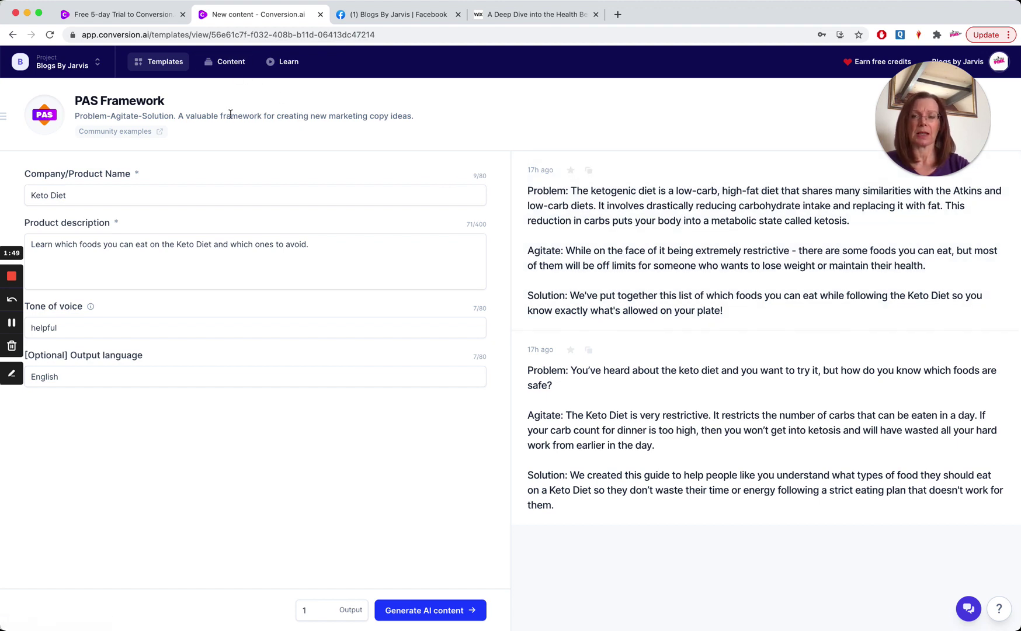
left_click(3, 114)
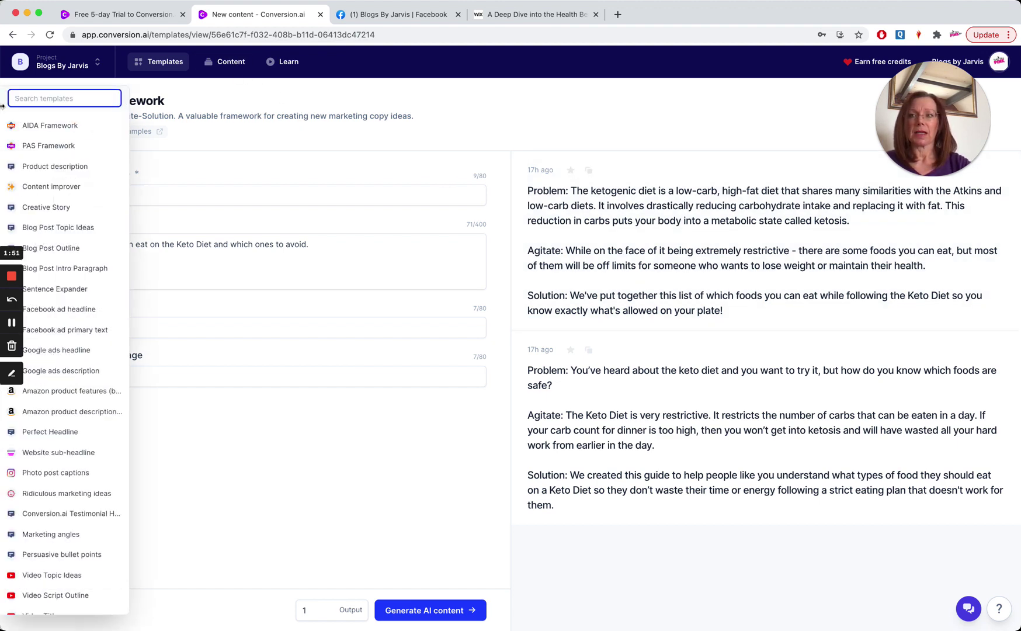
left_click_drag(3, 37, 345, 28)
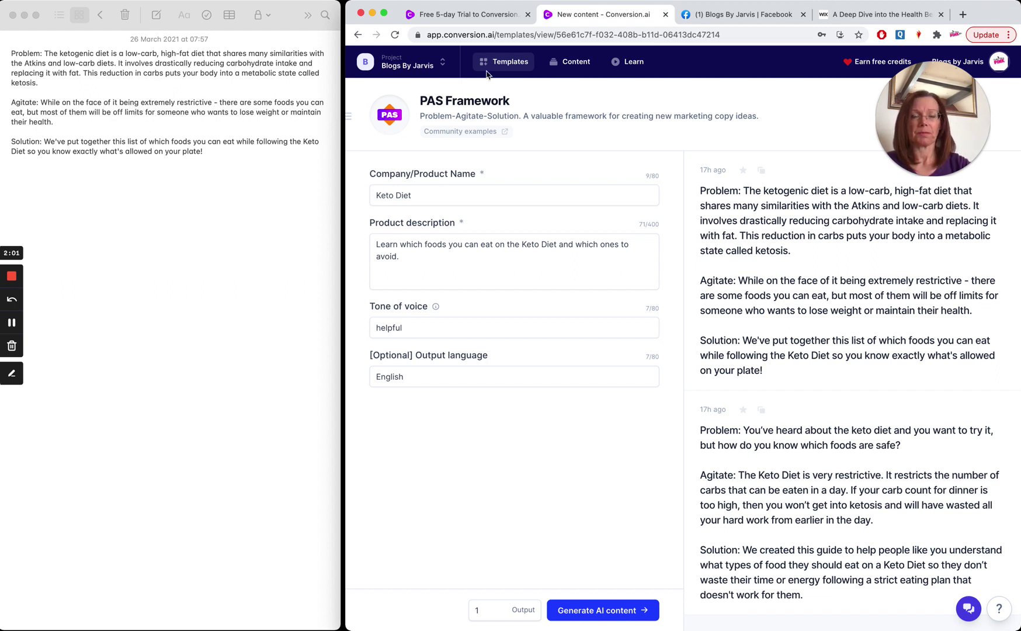
Return to the template gallery and open the Blog Post Outline template.
left_click(507, 66)
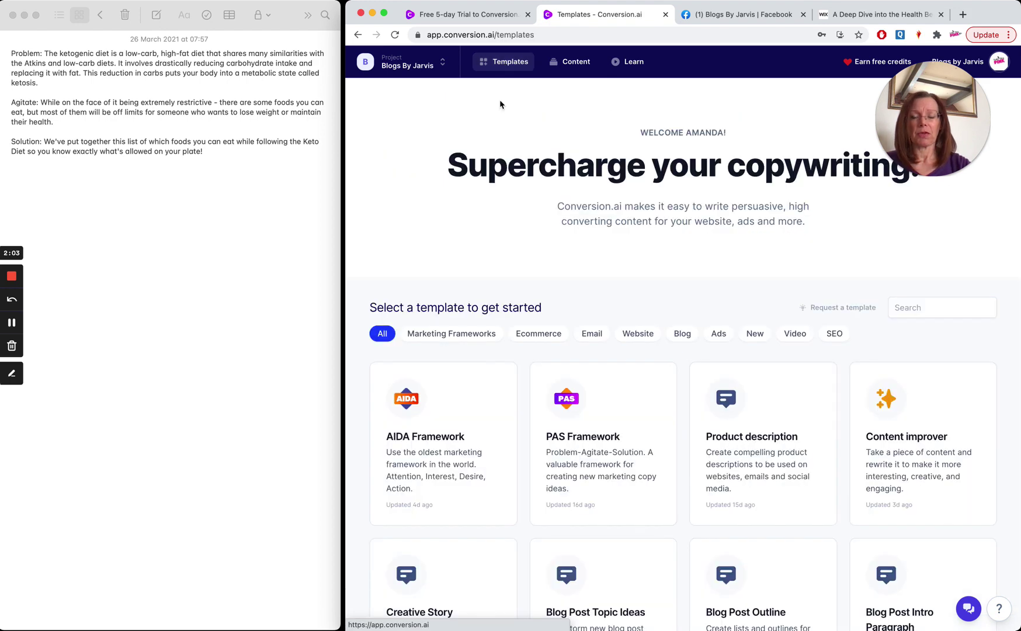
scroll(497, 302, "down", 5)
scroll(497, 302, "down", 20)
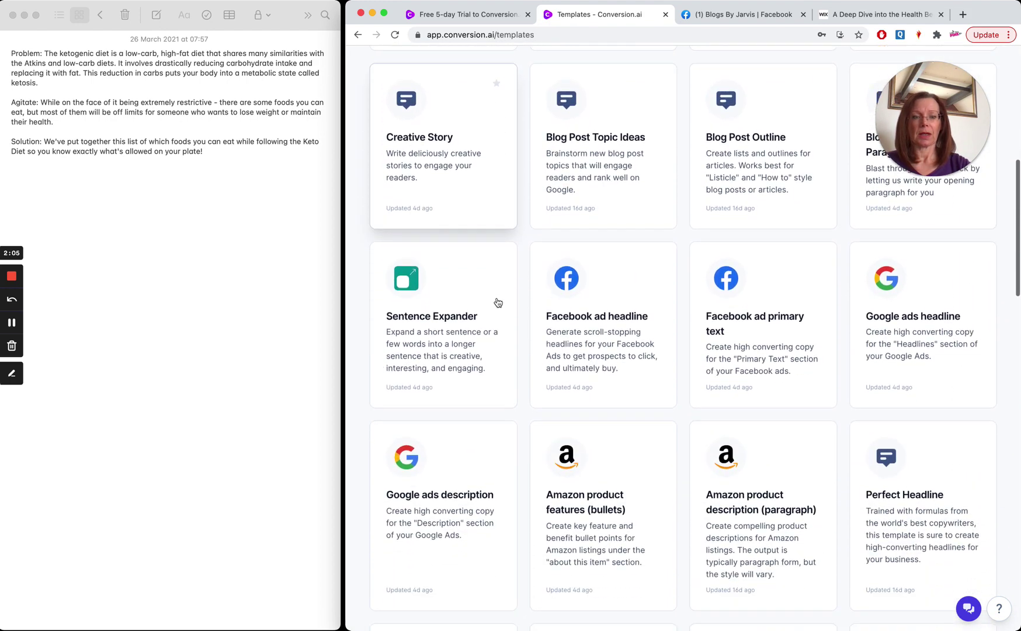
scroll(497, 301, "down", 15)
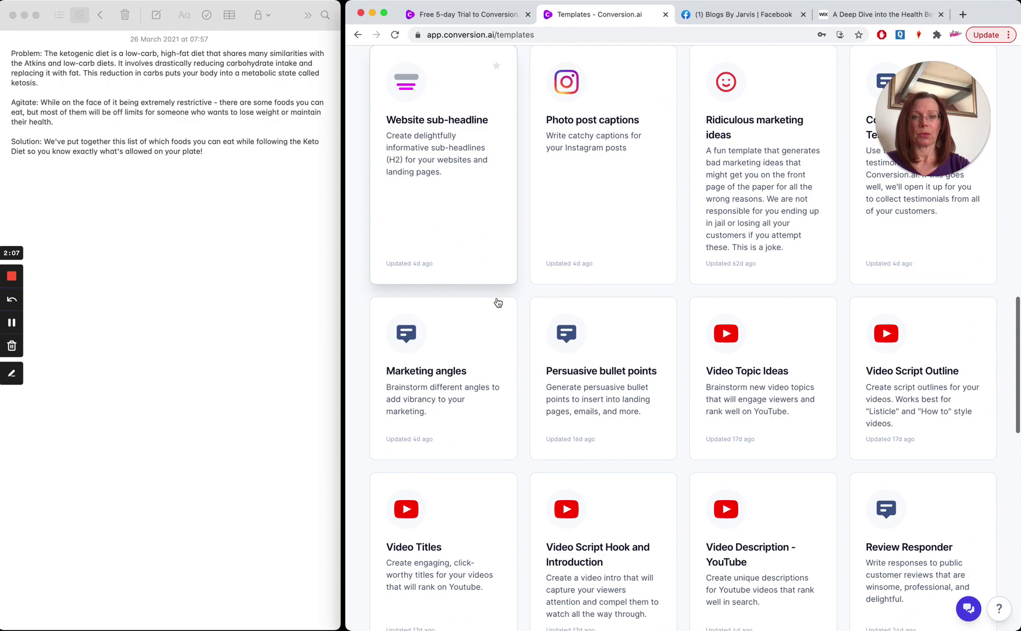
scroll(497, 302, "up", 20)
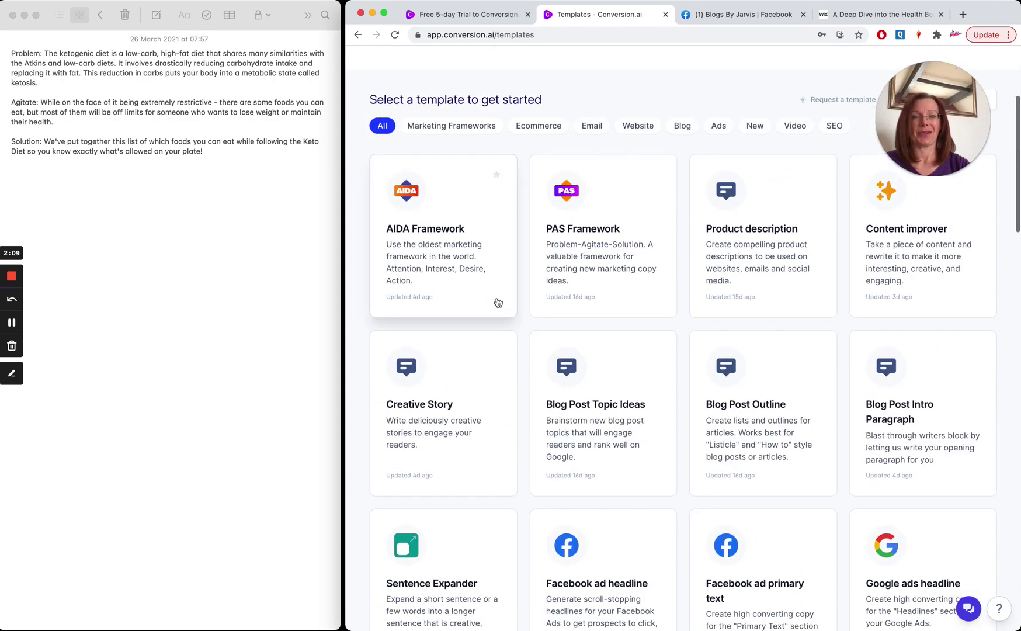
left_click(748, 366)
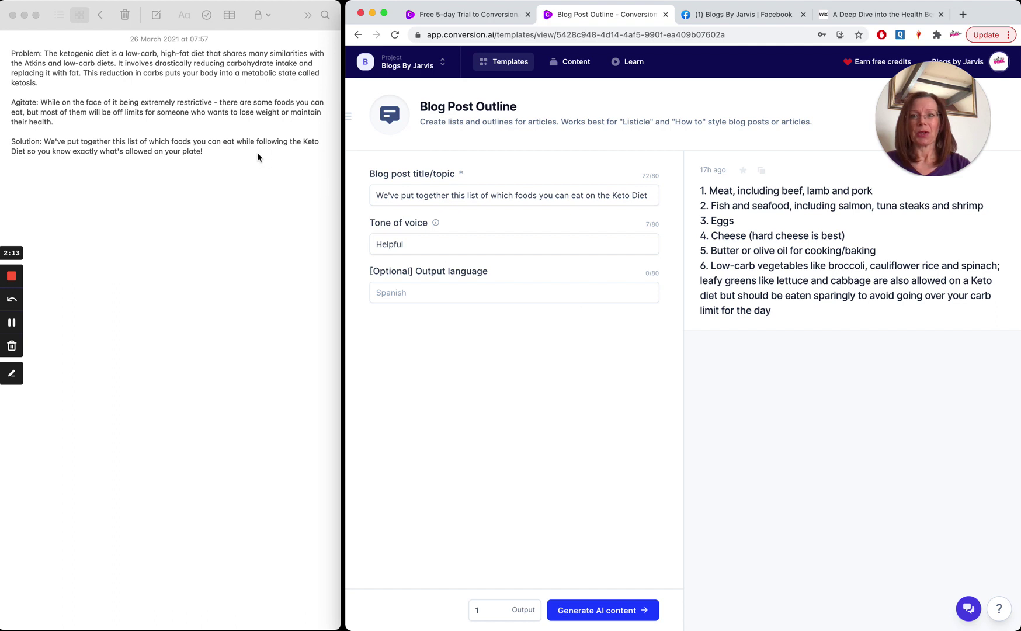
Paste the six-item keto food outline beneath the Solution paragraph, then close the outline output.
left_click(52, 142)
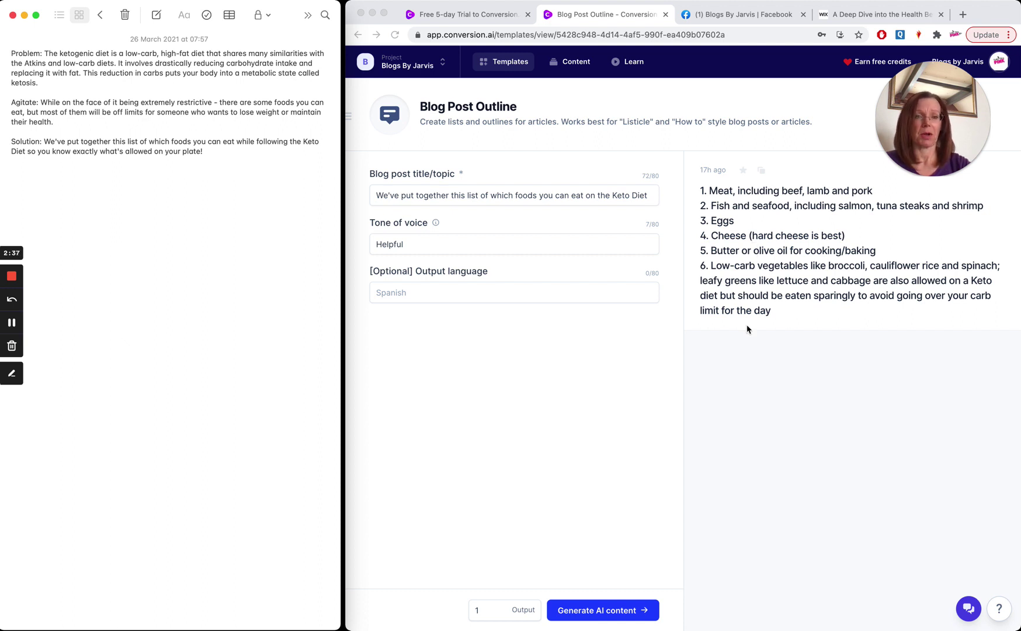
left_click(861, 182)
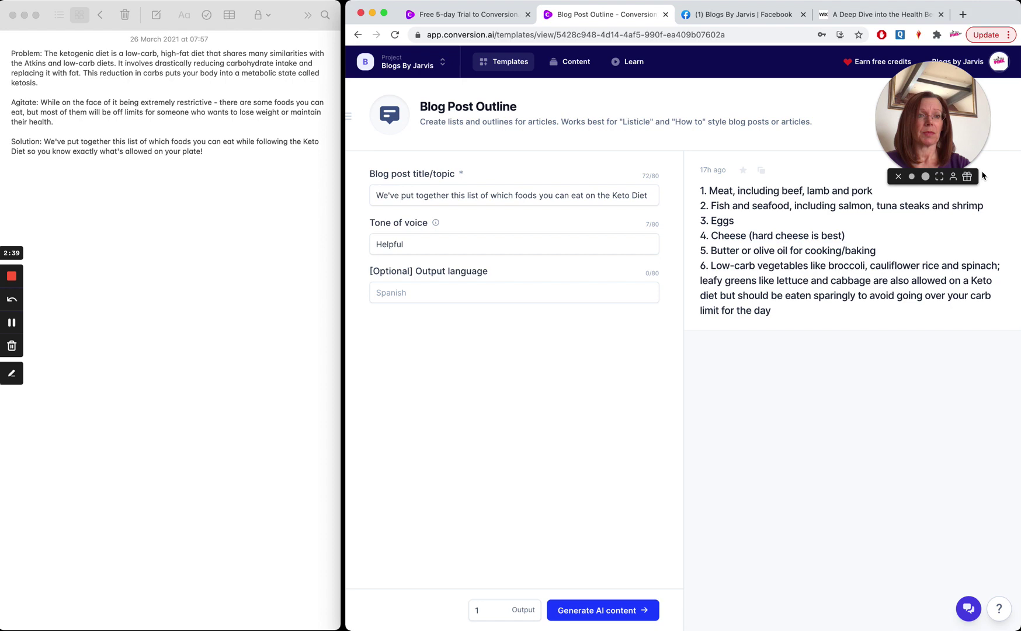
left_click(962, 206)
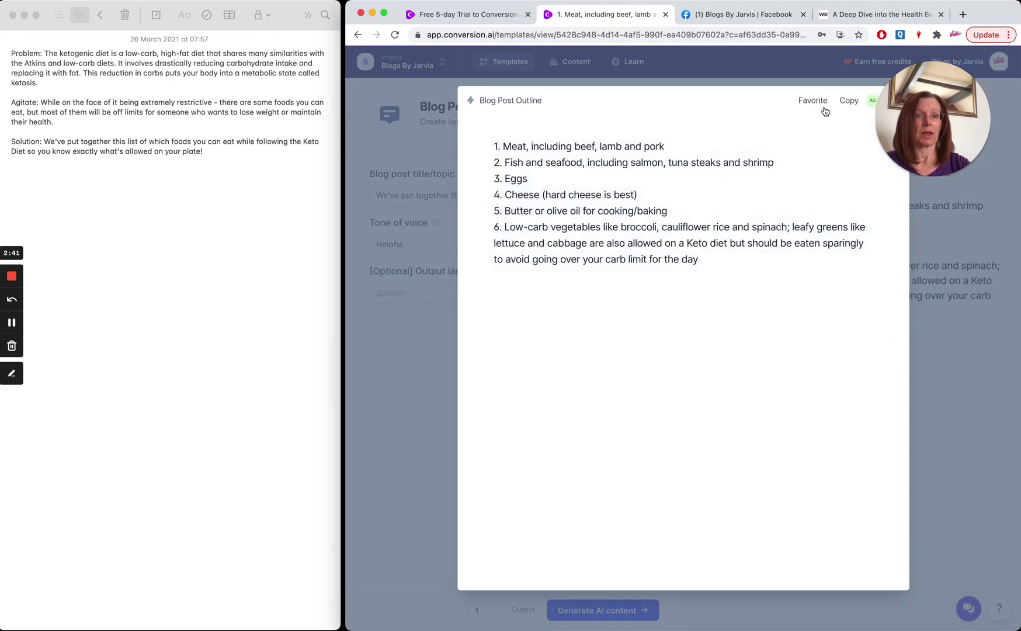
left_click(847, 101)
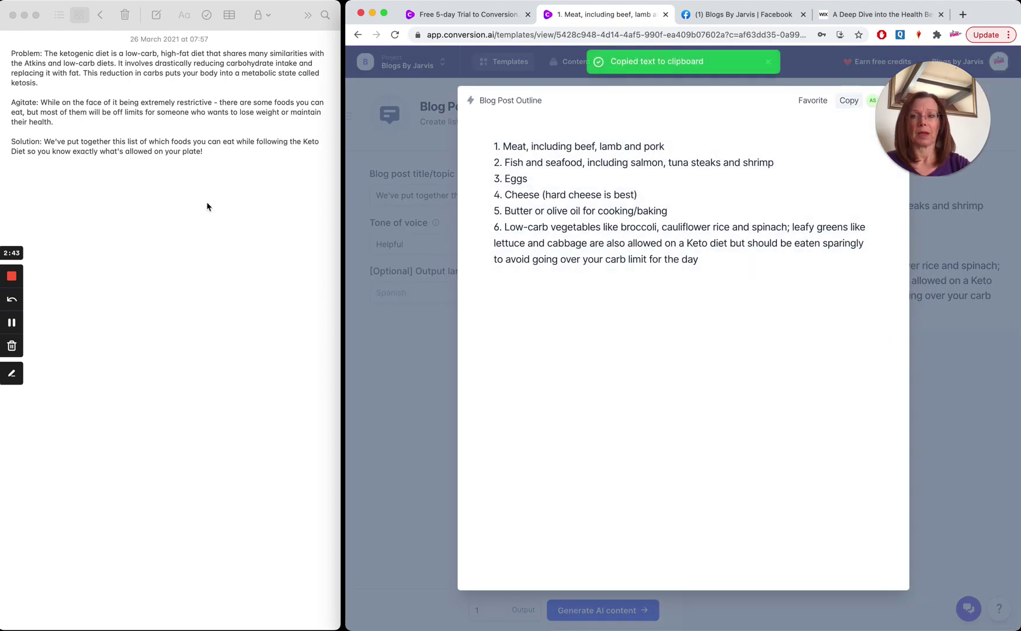
left_click(211, 154)
key("Return")
key("Return")
key("super+v")
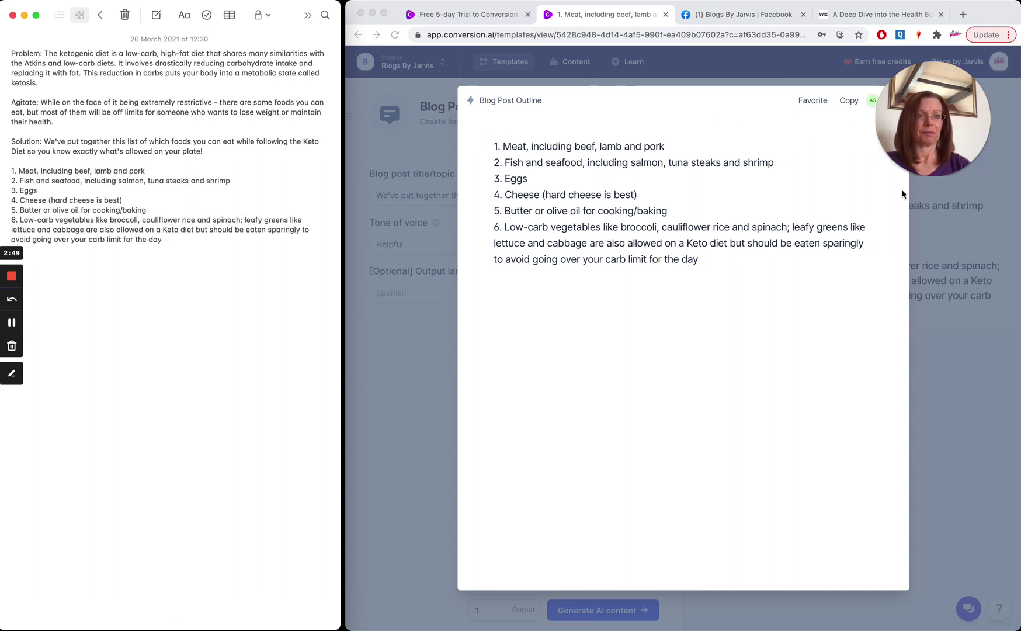
left_click(991, 233)
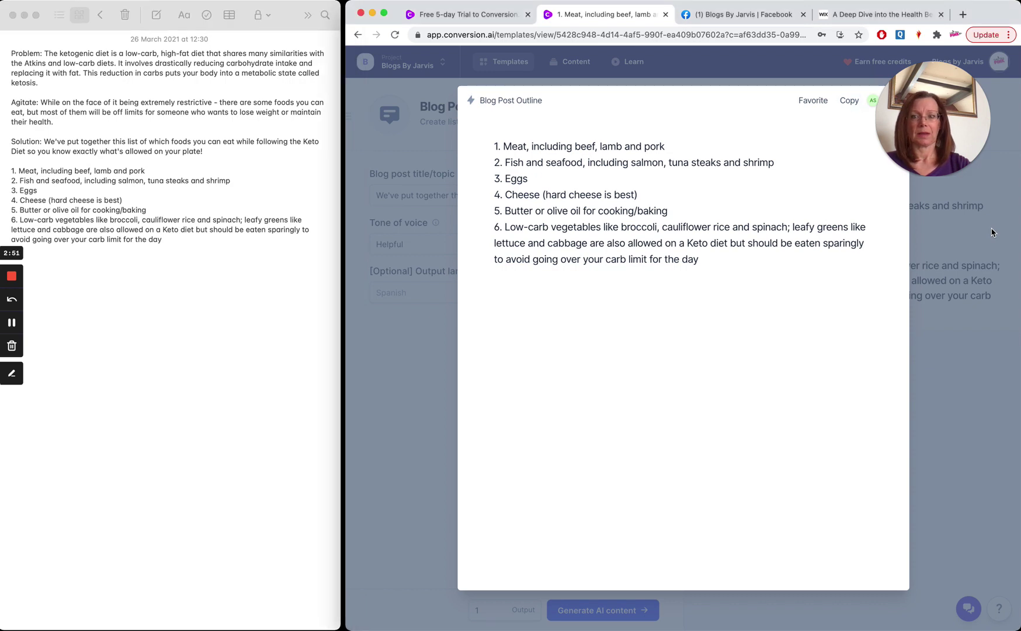
left_click(991, 233)
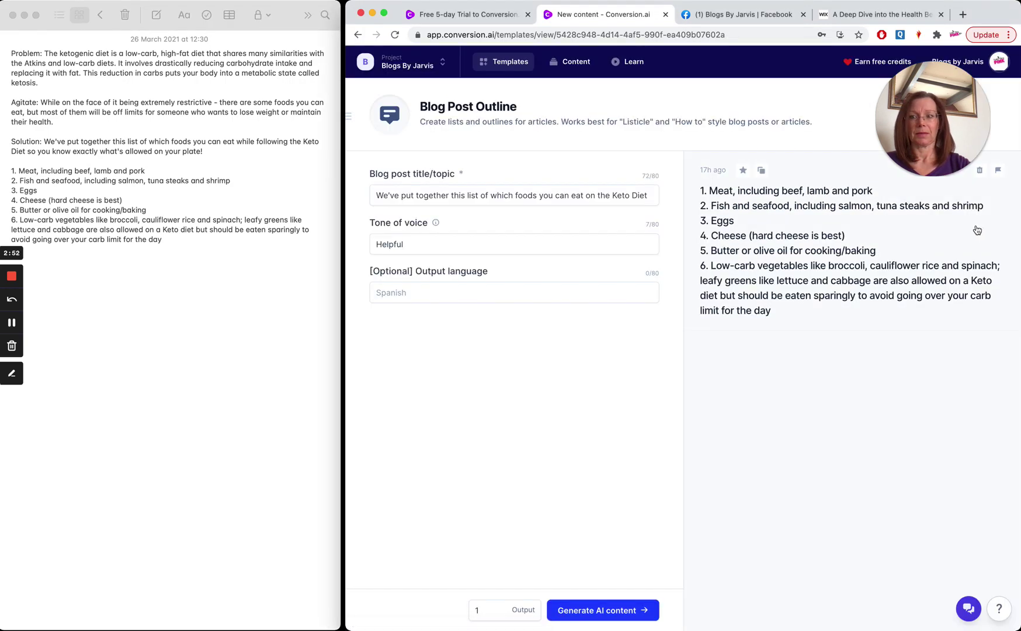
Bring up the Content improver template and select list item 1 about meat in the note.
left_click(516, 63)
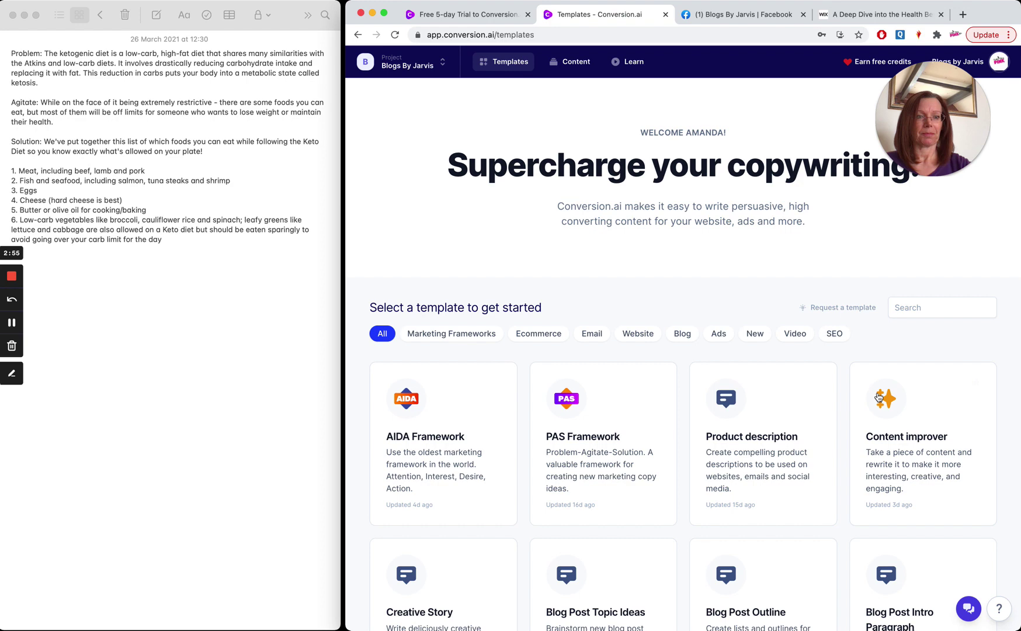
left_click(888, 404)
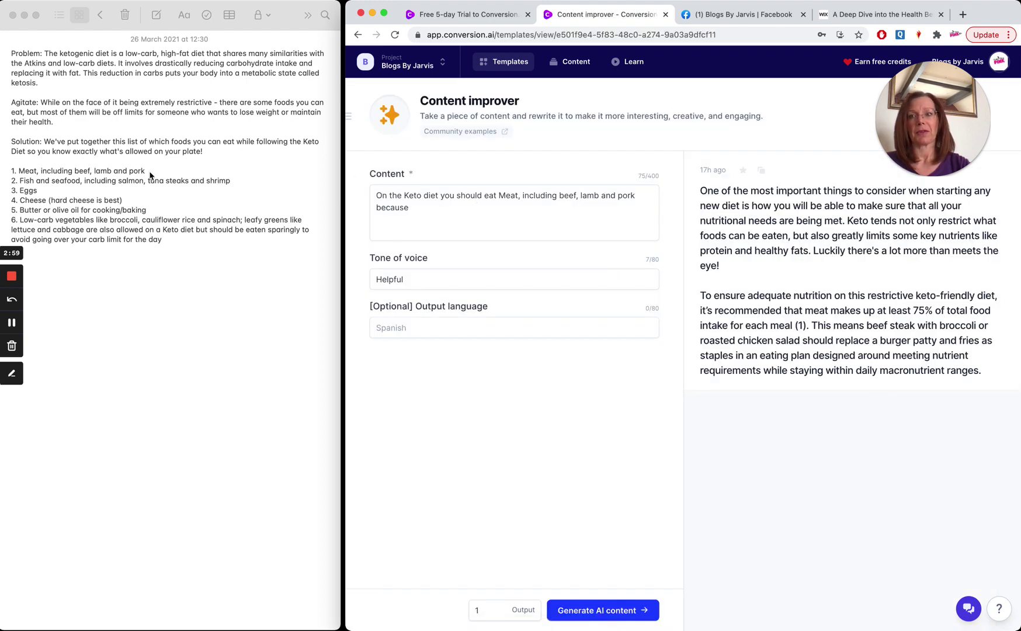
left_click_drag(147, 171, 19, 171)
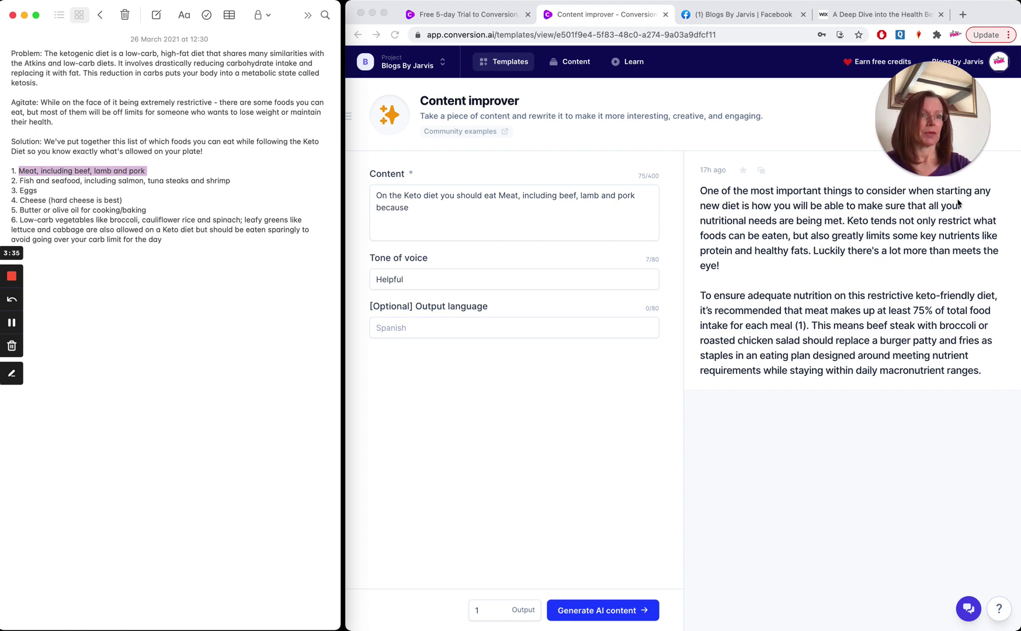
Paste the two Content improver paragraphs on keto nutrition beneath list item 1 about meat.
left_click(995, 181)
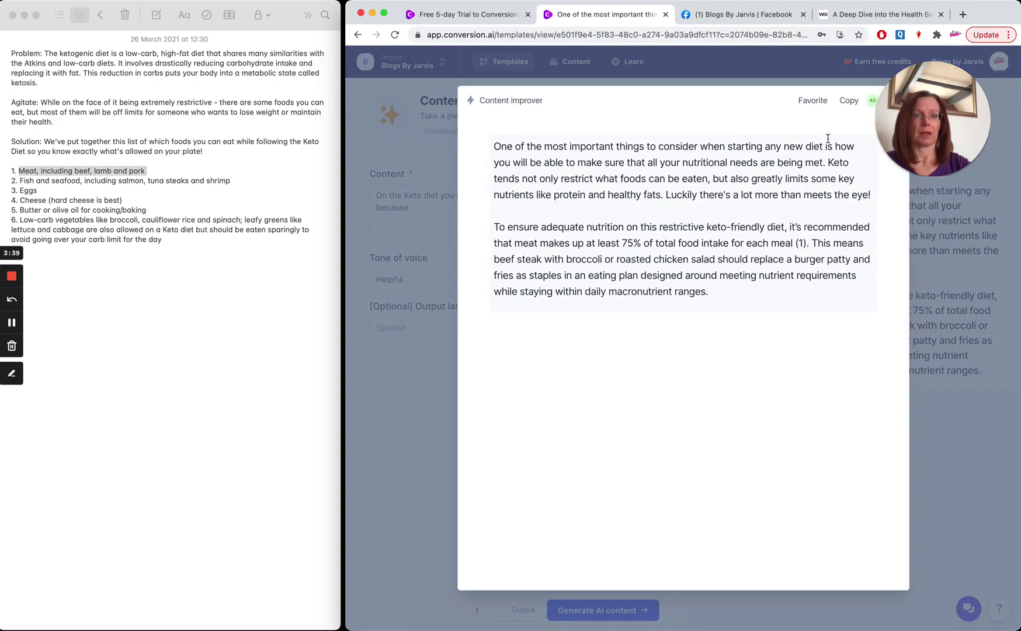
left_click(849, 101)
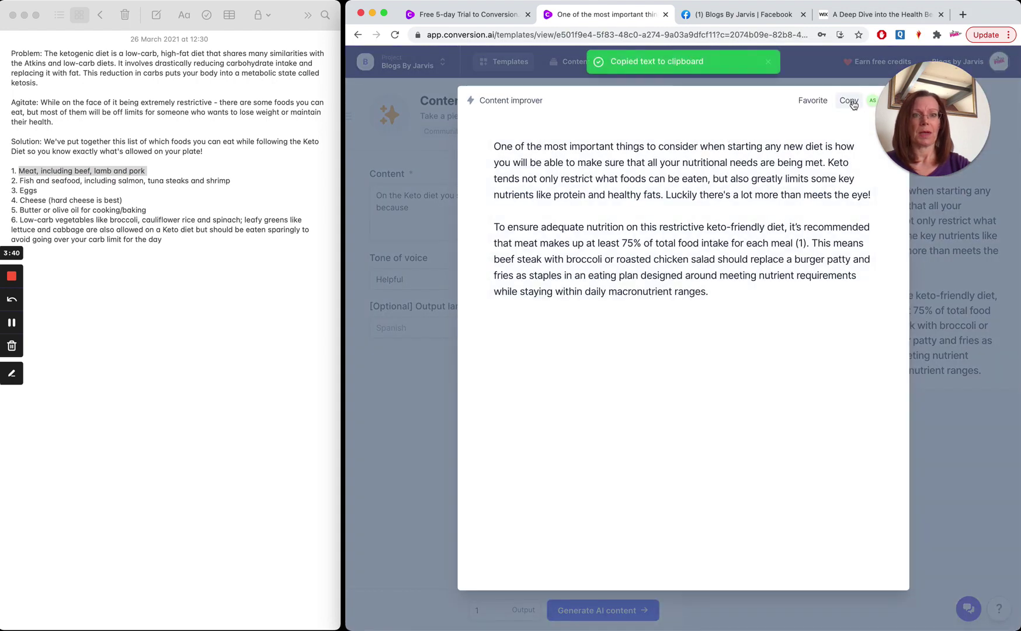
left_click(163, 169)
left_click(164, 169)
key("Return")
key("Return")
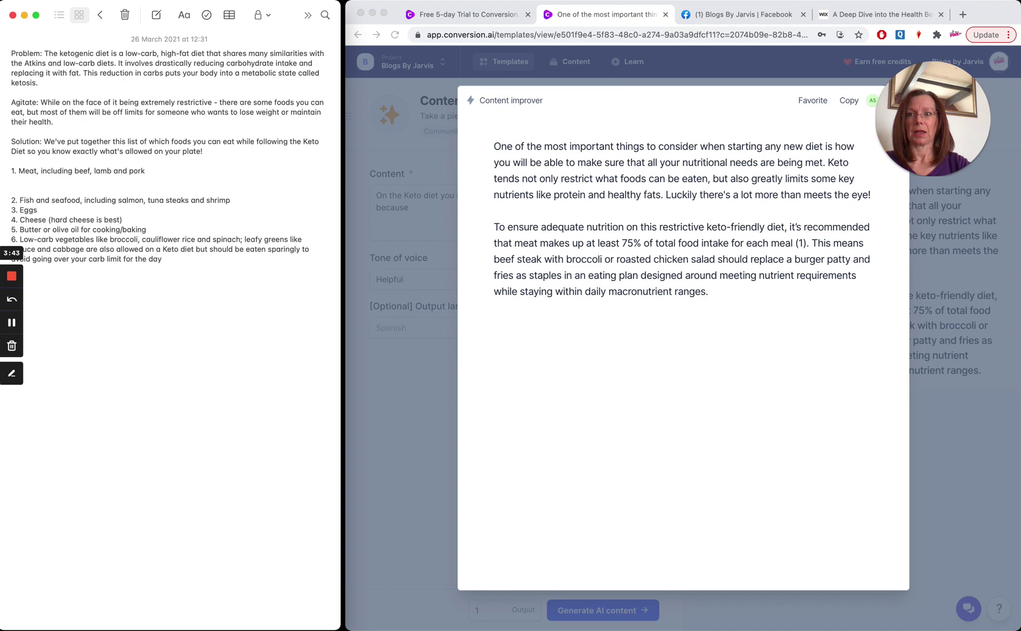
key("super+v")
key("Return")
key("Return")
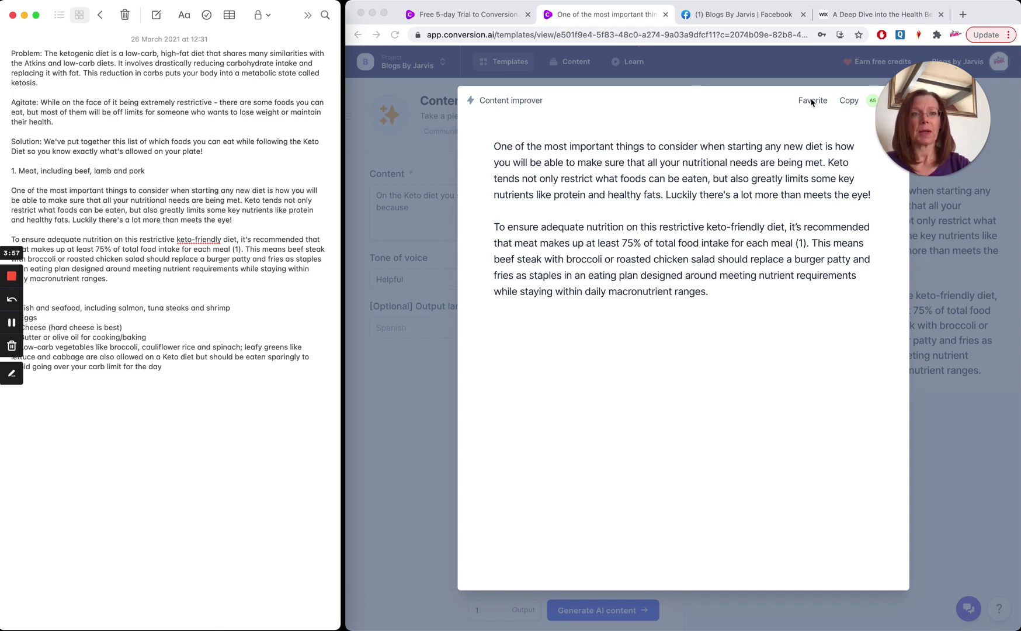
Close the Content improver output and pick the Persuasive bullet points template from the gallery.
left_click(723, 73)
left_click(499, 69)
scroll(592, 344, "down", 5)
scroll(597, 349, "down", 7)
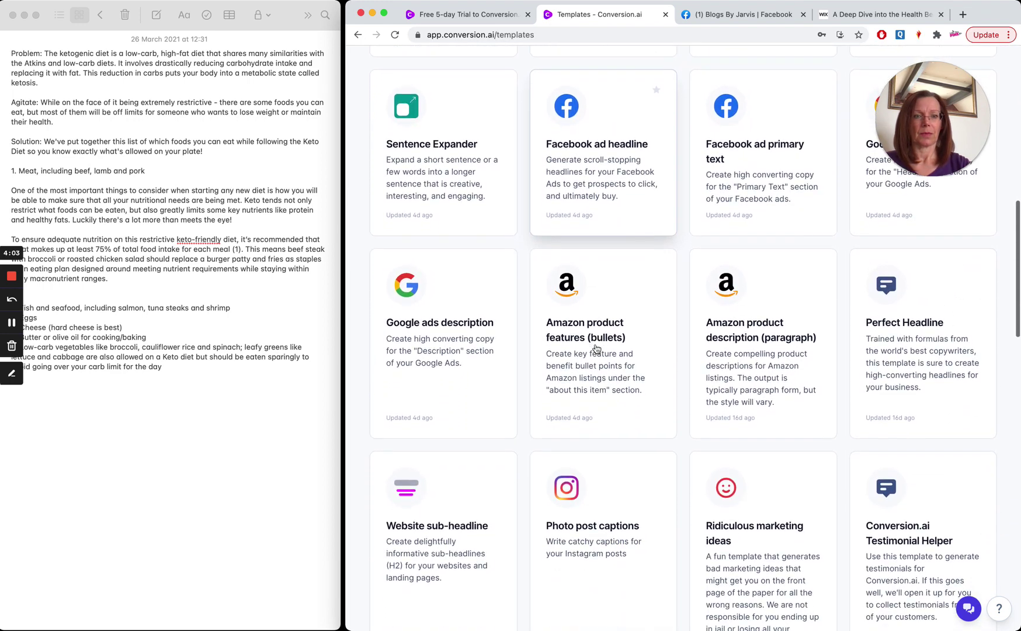
scroll(596, 348, "down", 5)
left_click(584, 423)
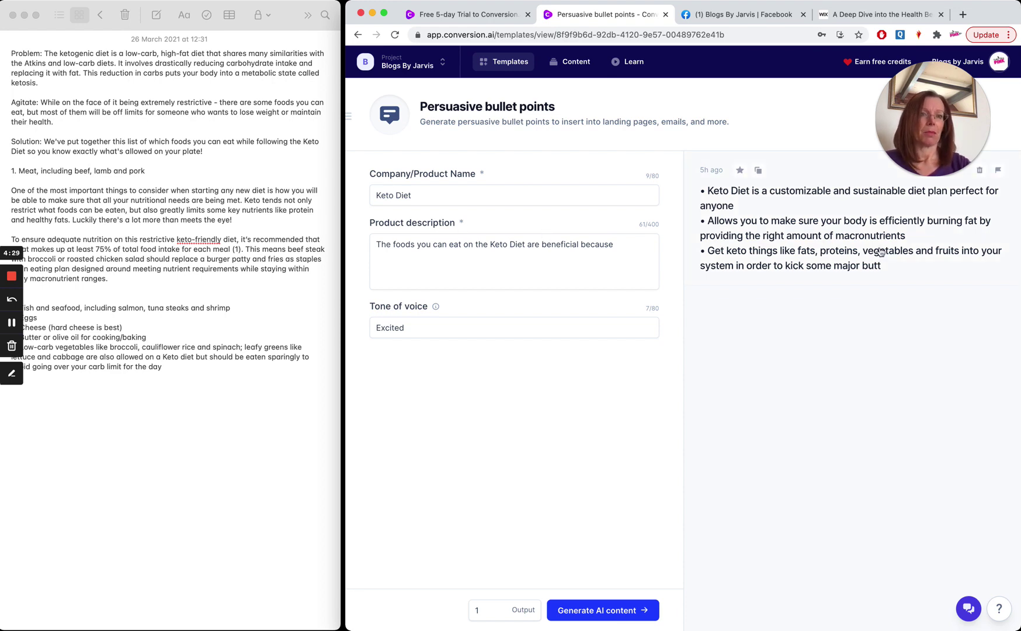
Append the three Keto Diet bullet points to the note and respell 'customizable' as 'customisable'.
left_click(928, 238)
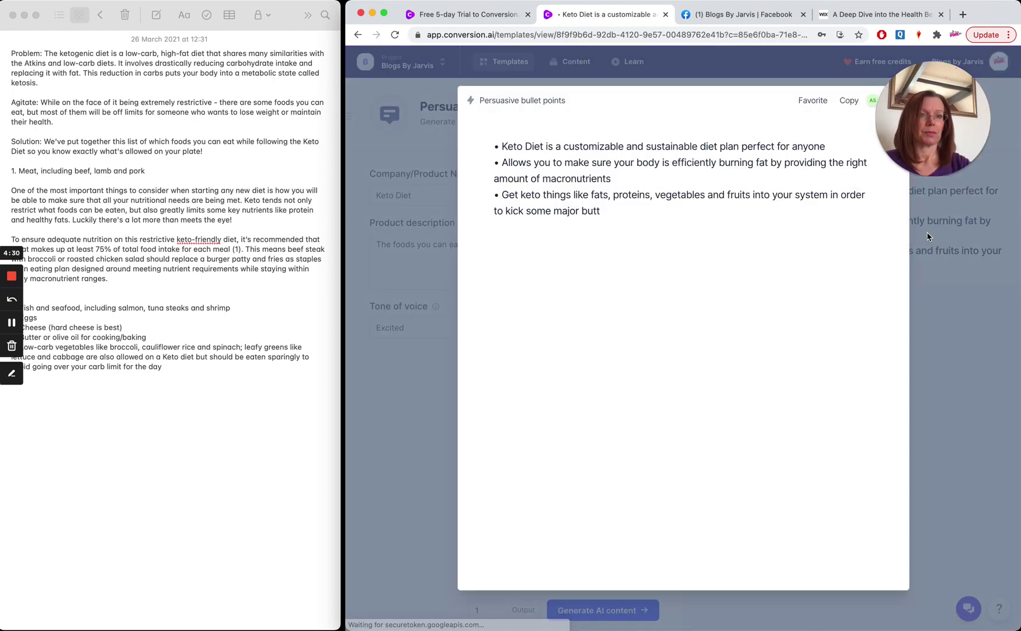
left_click(848, 102)
left_click(194, 365)
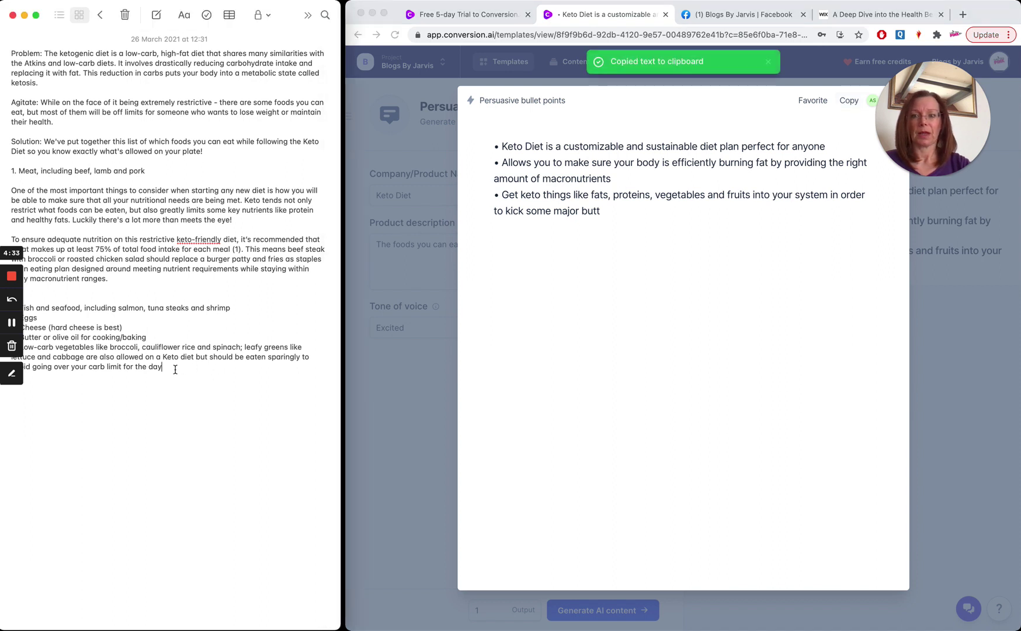
key("super+v")
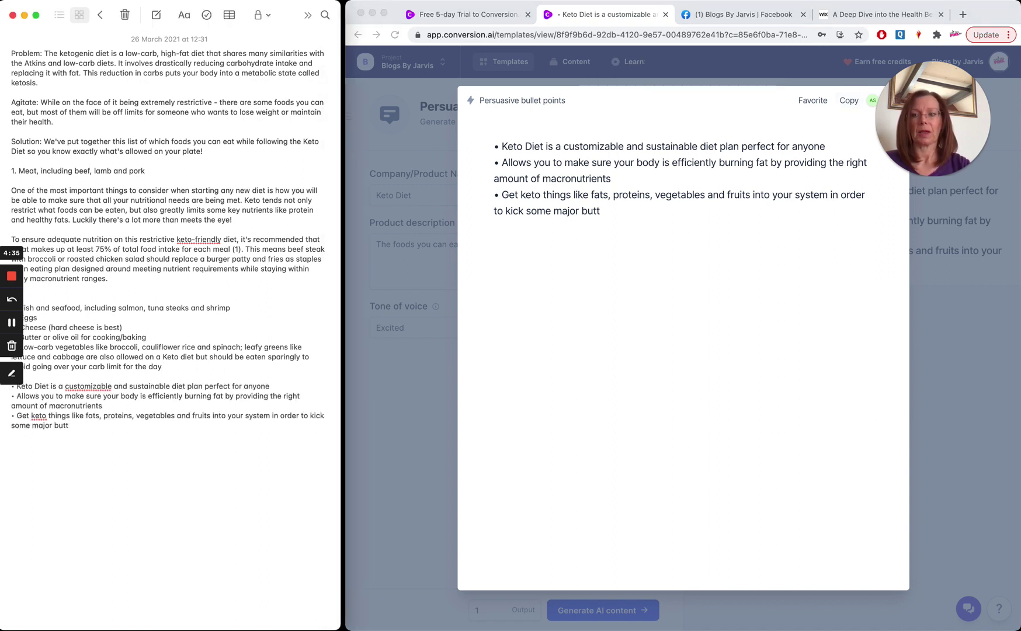
left_click(96, 385)
key("BackSpace")
type("s")
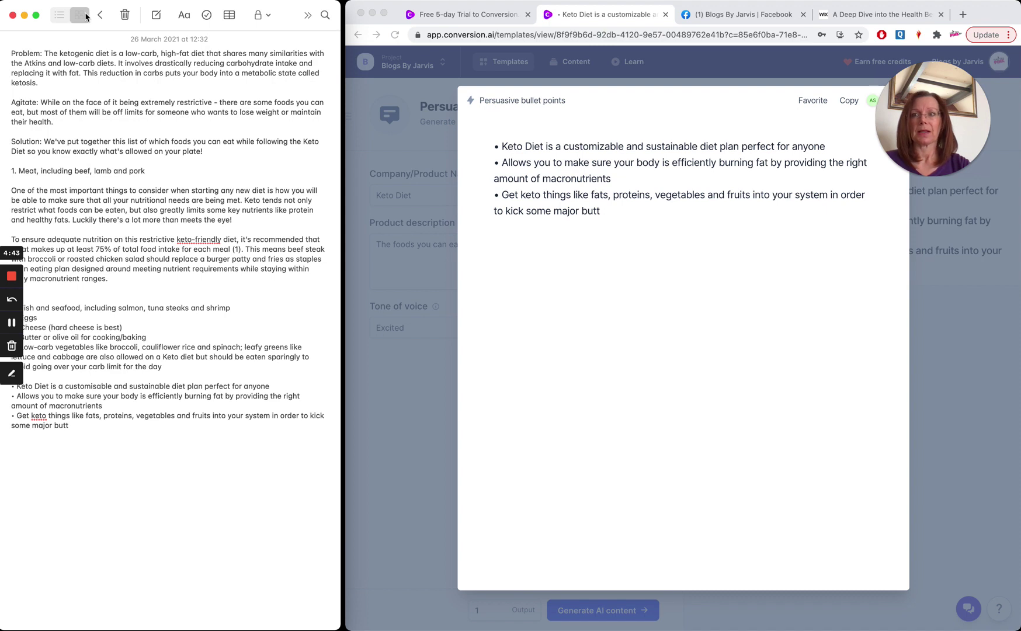
Show notes as a gallery, then read the turmeric health benefits note down to Sleep Disorders.
left_click(86, 16)
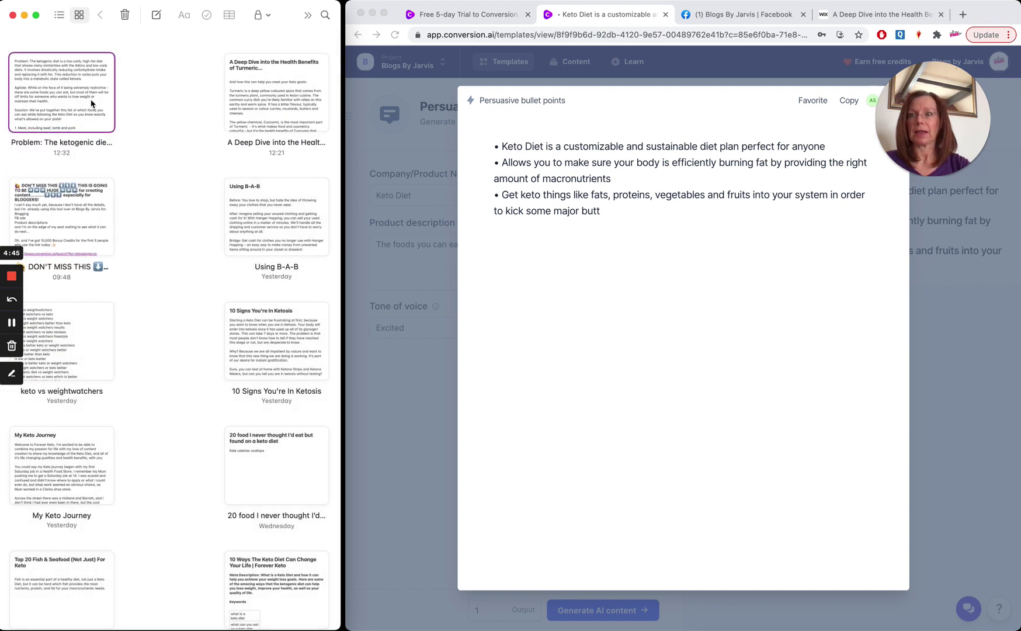
left_click(244, 91)
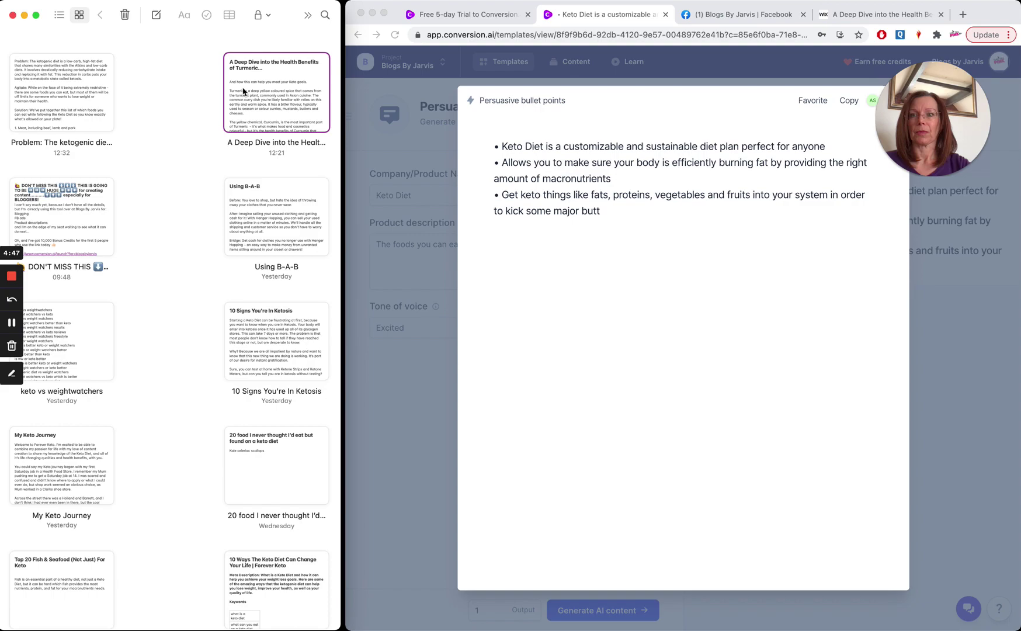
double_click(244, 91)
scroll(244, 228, "down", 10)
scroll(244, 230, "down", 20)
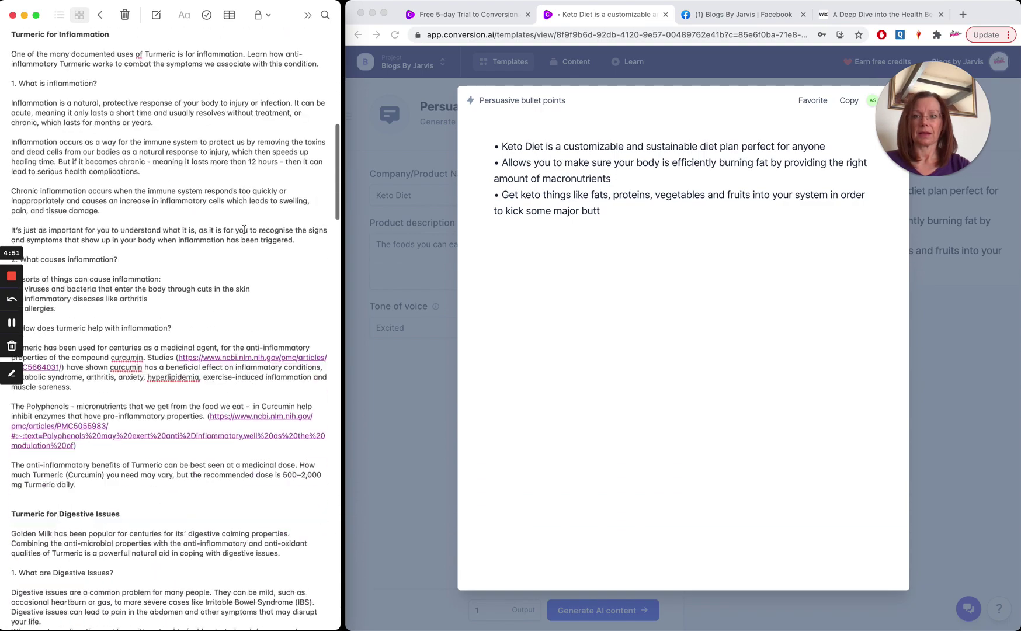
scroll(244, 229, "down", 20)
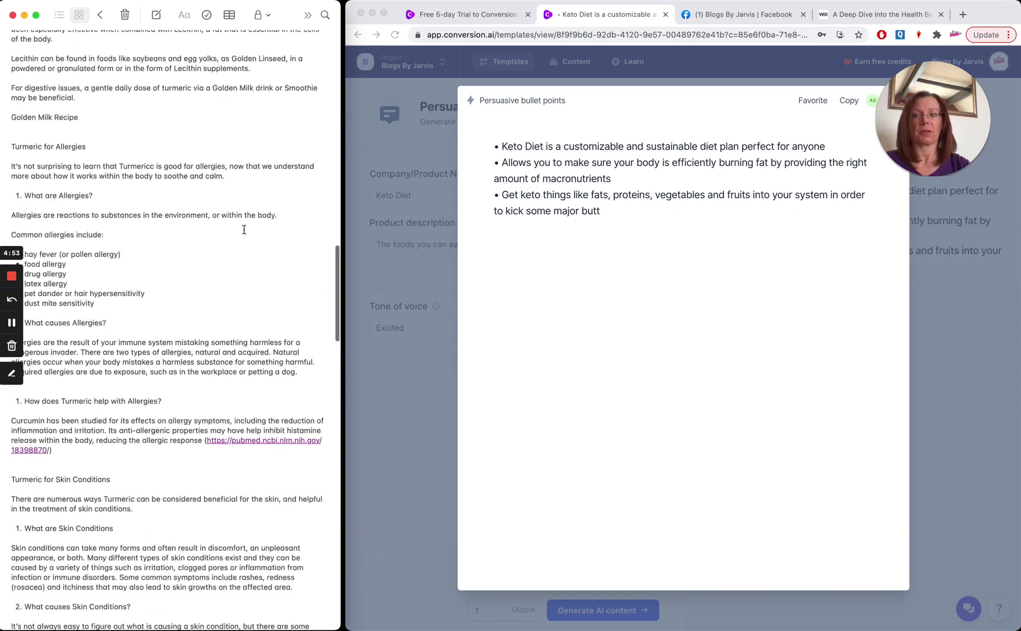
scroll(244, 229, "down", 20)
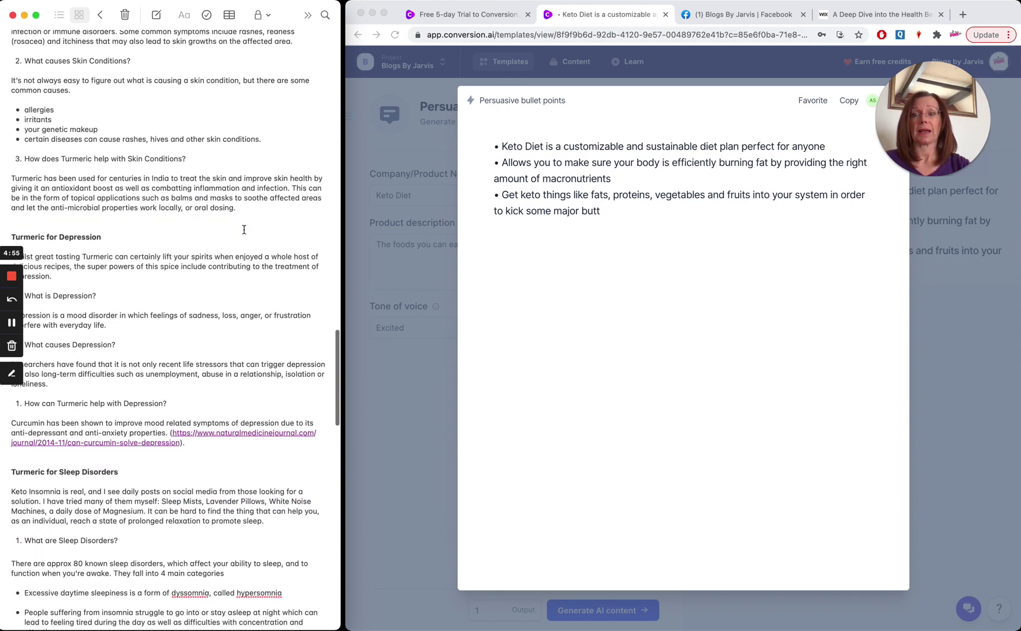
scroll(244, 229, "down", 8)
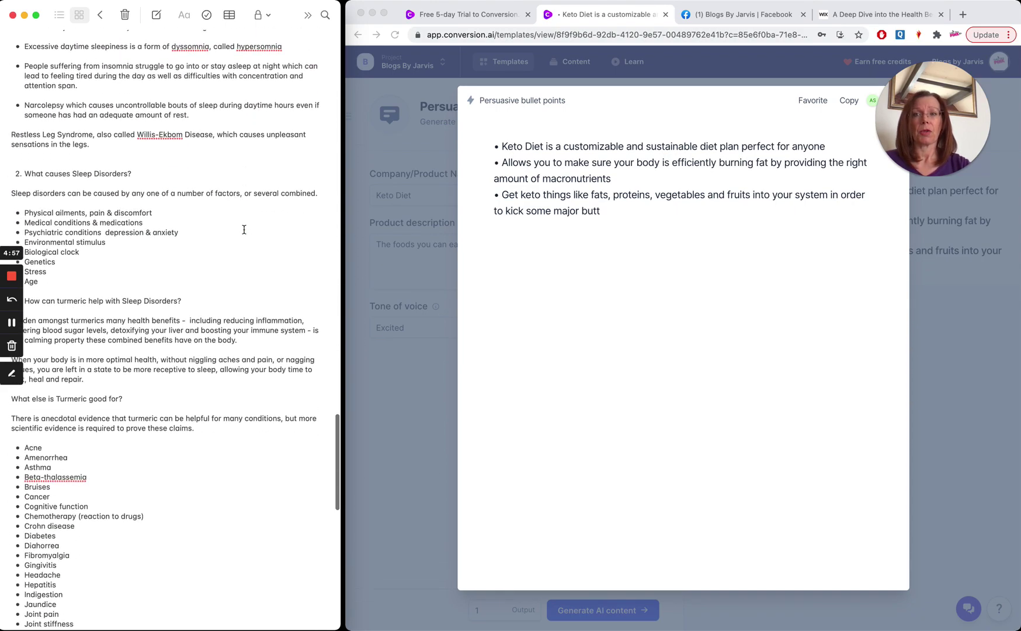
scroll(244, 229, "up", 12)
scroll(244, 229, "up", 2)
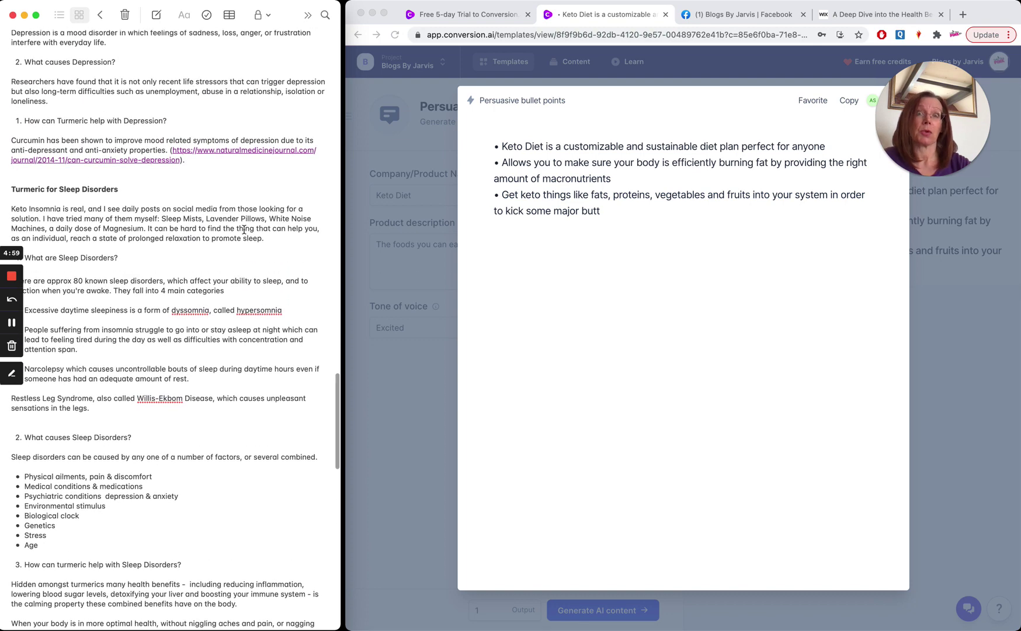
scroll(244, 229, "up", 3)
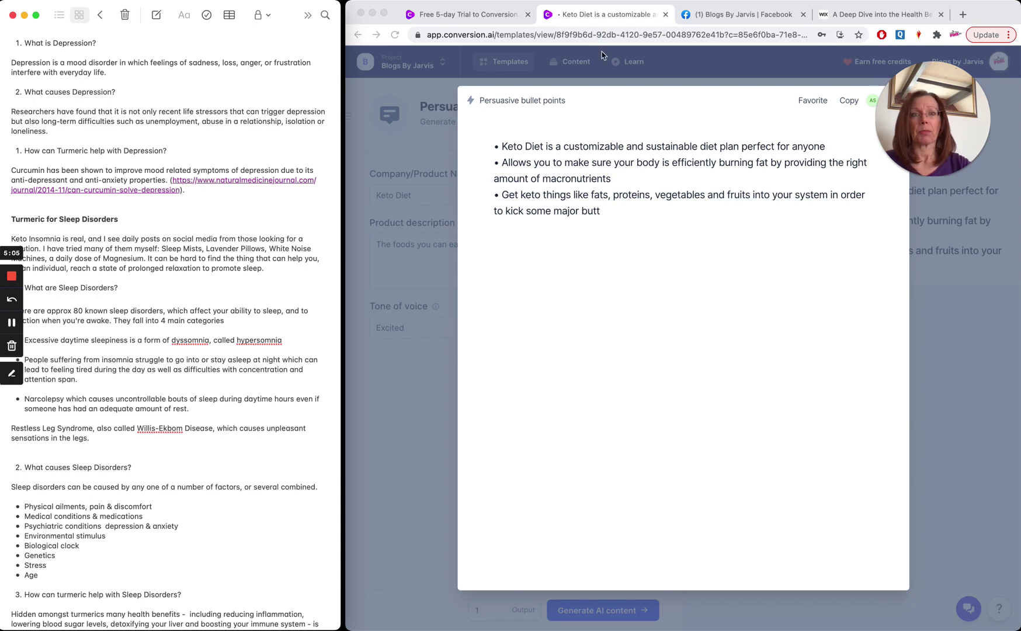
Switch to the published Wix turmeric article and scroll down to its Side Effects of Turmeric section.
left_click(868, 19)
scroll(738, 229, "down", 5)
scroll(738, 229, "down", 13)
scroll(738, 230, "down", 20)
scroll(738, 228, "down", 20)
scroll(738, 229, "down", 20)
scroll(738, 229, "down", 20)
scroll(738, 229, "down", 20)
scroll(738, 229, "down", 20)
scroll(739, 230, "down", 10)
scroll(738, 230, "down", 10)
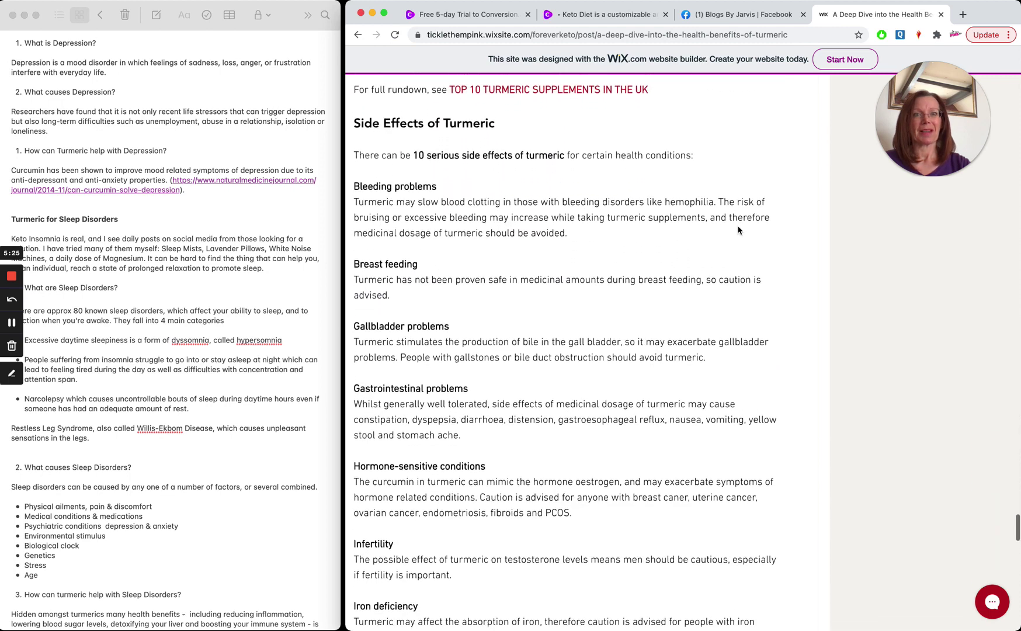